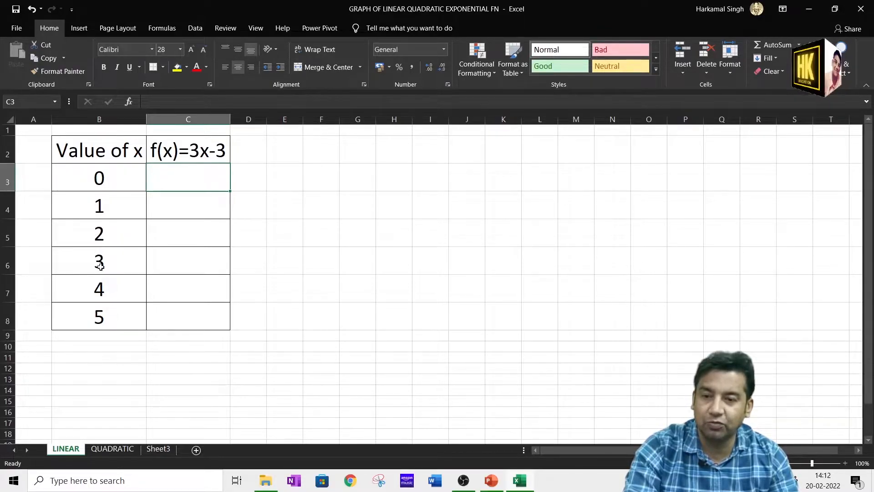
- Enter the formula =3*B3-3 in C3 and fill it down through C8 to compute f(x) for every x value
double_click(174, 182)
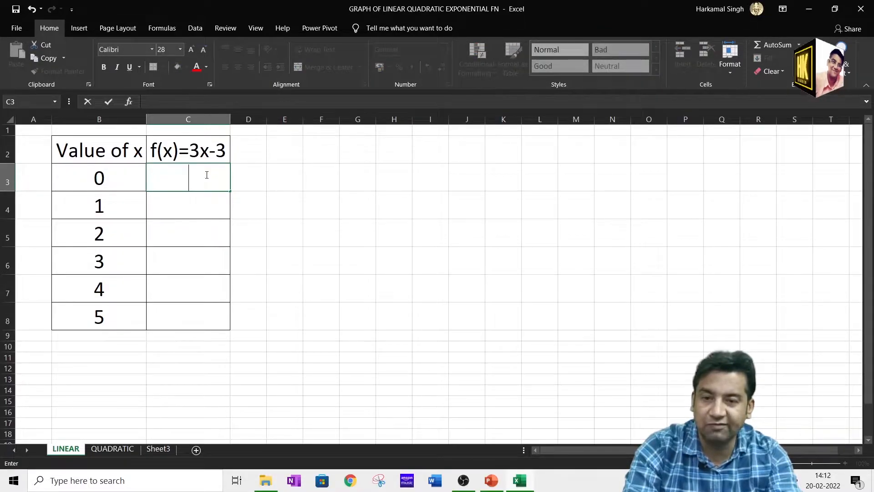
type("=")
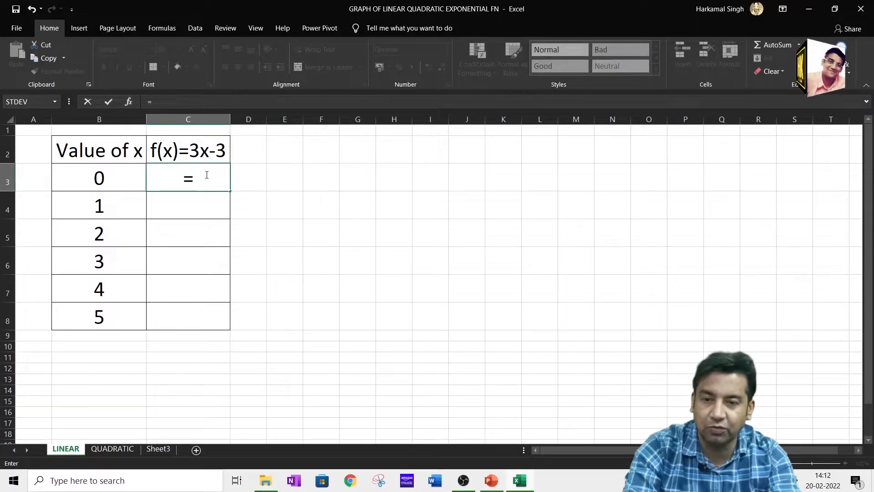
type("3")
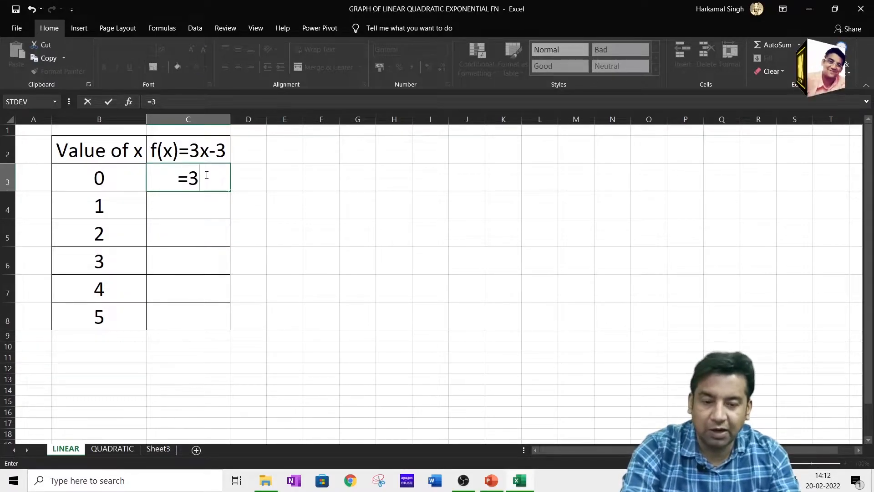
type("*")
left_click(104, 178)
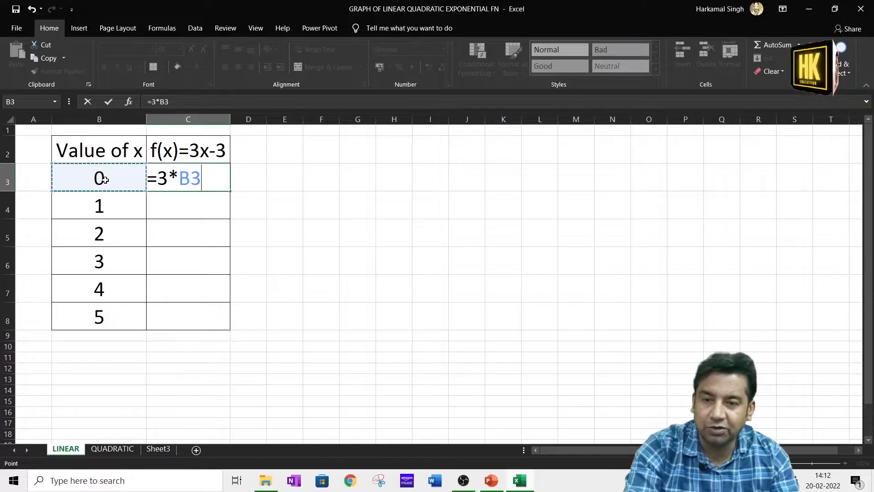
type("-3")
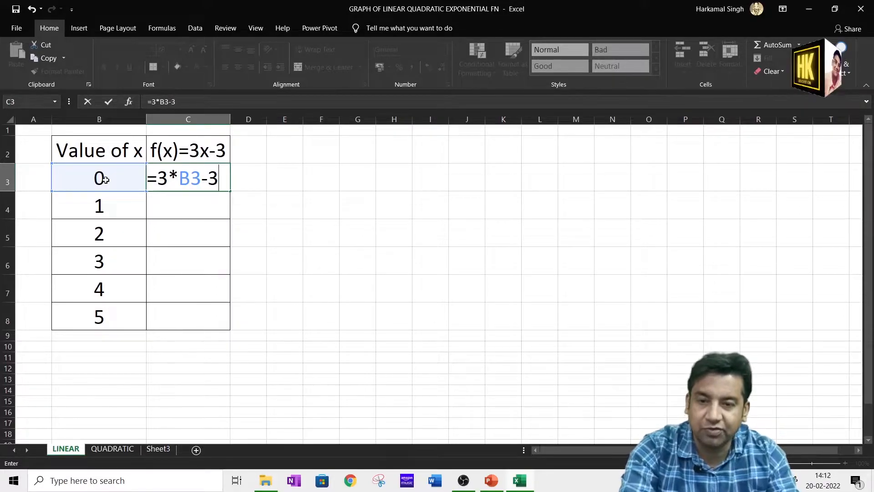
key("Return")
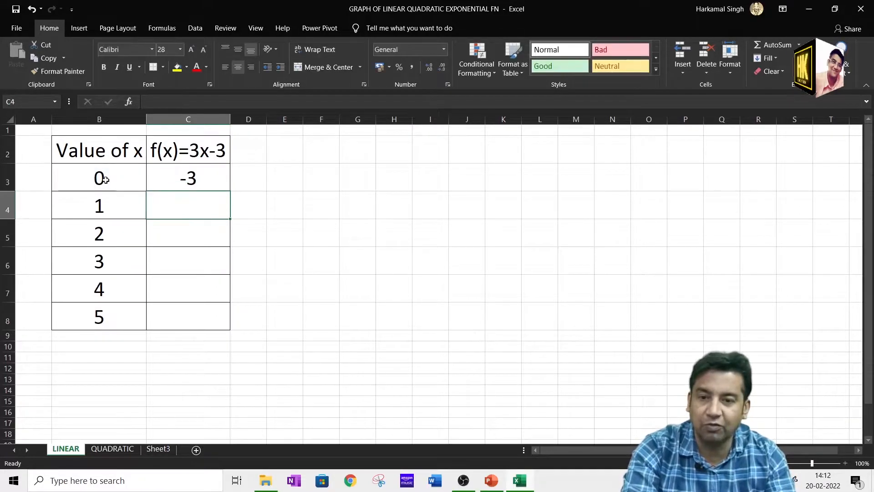
left_click(170, 178)
left_click_drag(230, 191, 226, 329)
- Insert a scatter chart with straight lines and no markers from B2:C8, and give it the dark-background chart style
left_click(87, 145)
left_click_drag(87, 145, 202, 324)
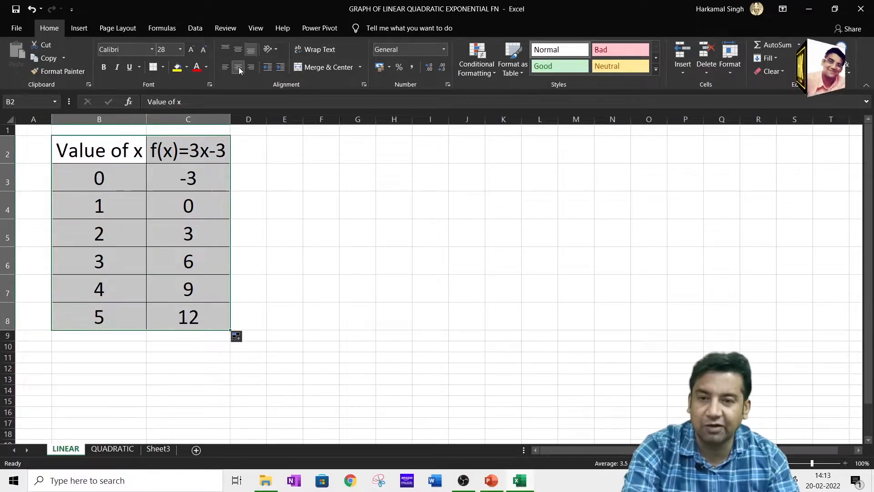
left_click(77, 30)
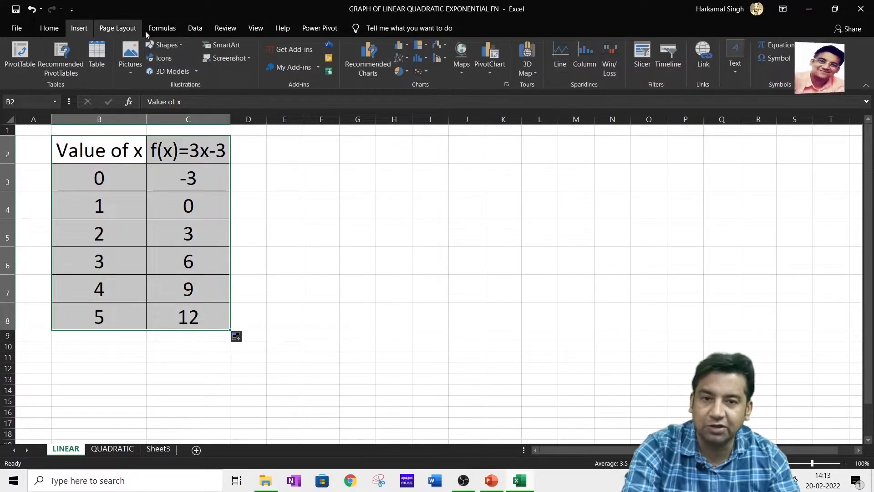
left_click(426, 73)
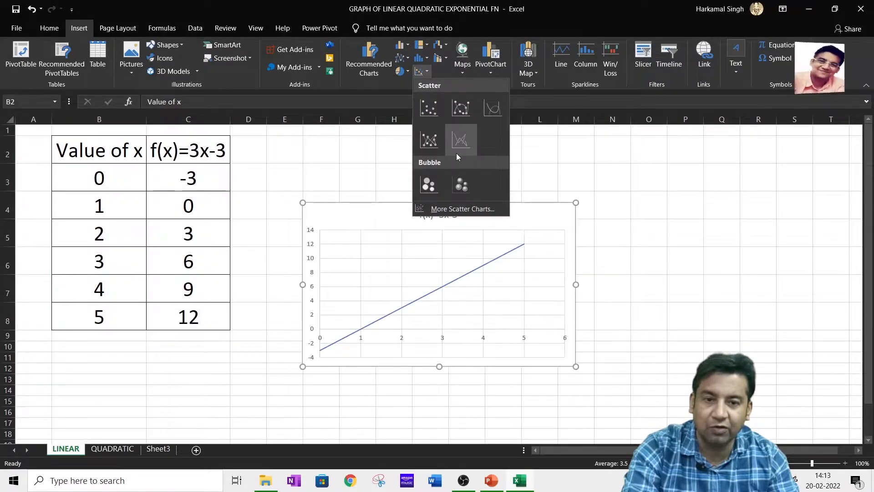
left_click(457, 147)
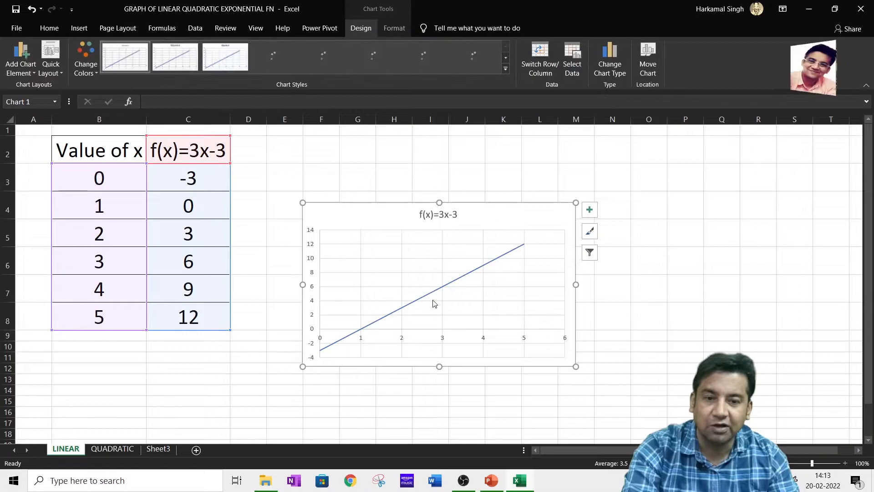
left_click(473, 248)
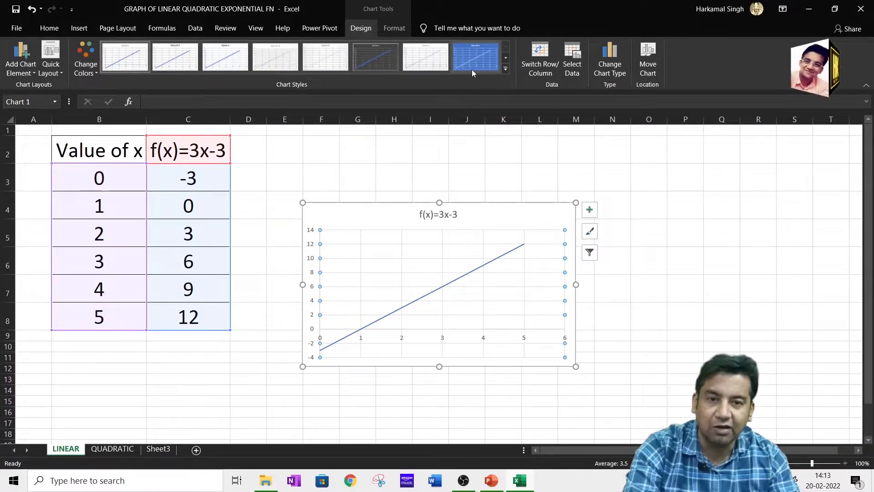
left_click(367, 62)
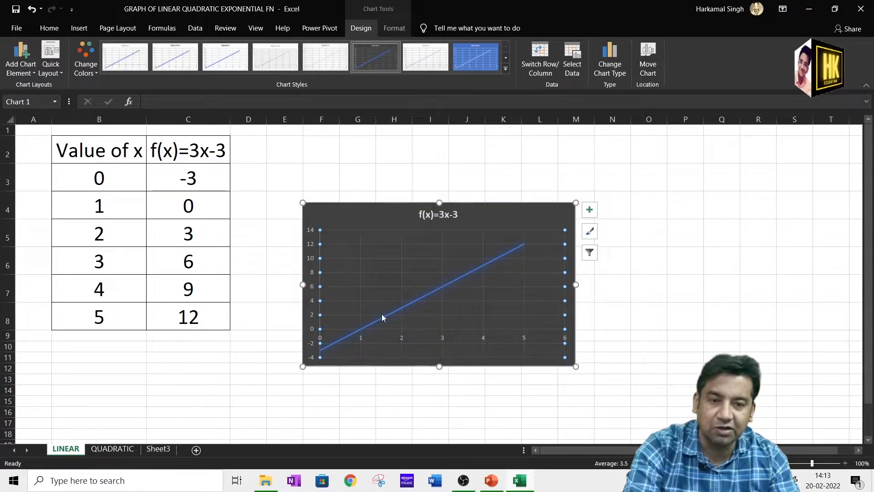
- On the QUADRATIC sheet, enter the coefficients a = 1, b = 4 and c = 2 in C2:C4
left_click(112, 449)
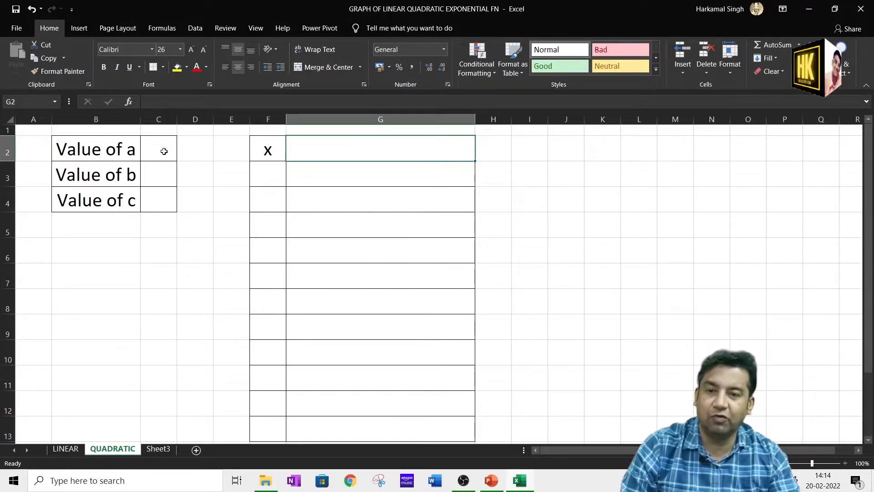
left_click(164, 151)
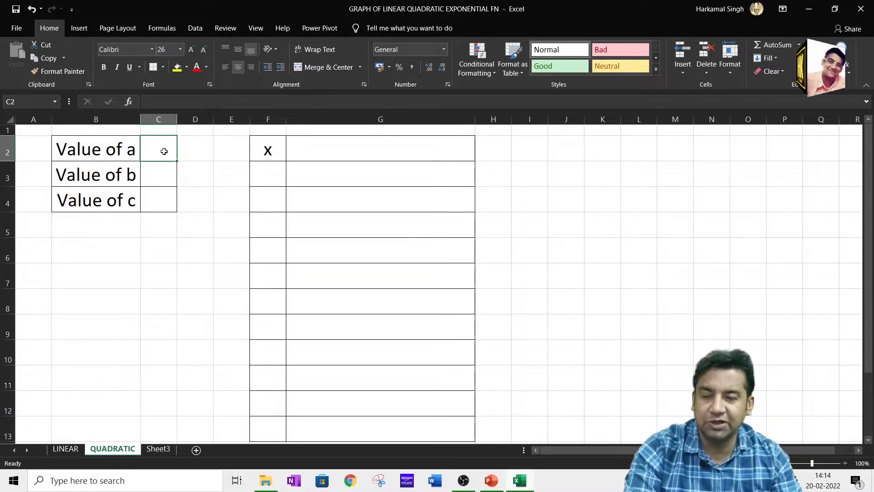
type("1")
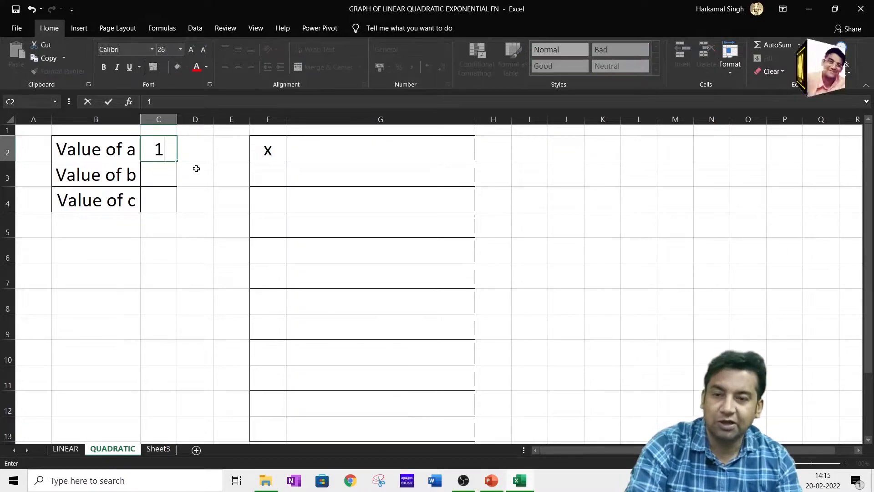
left_click(155, 176)
type("4")
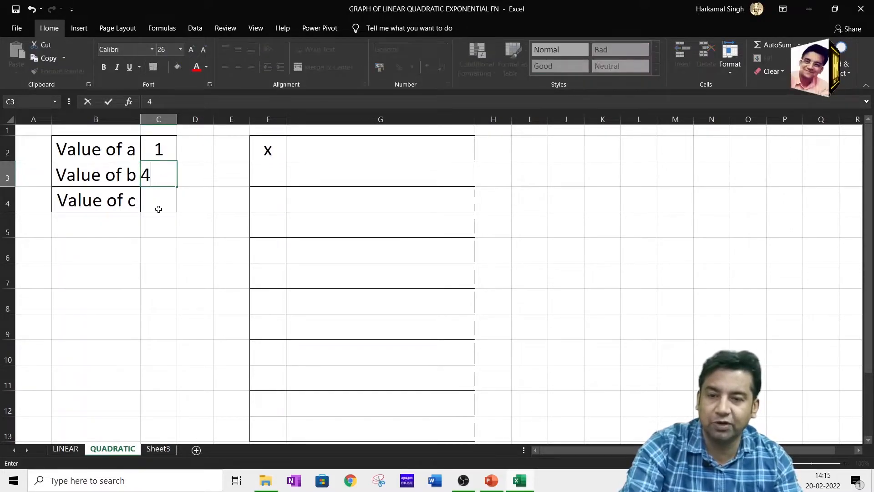
left_click(159, 208)
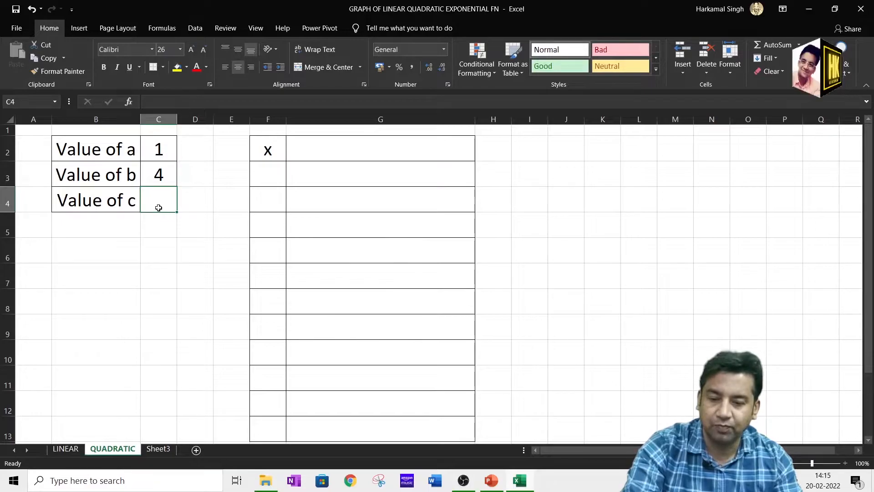
type("2")
- Fill the x column, F3:F13, with the whole numbers from -5 to 5 in ascending order
left_click(264, 173)
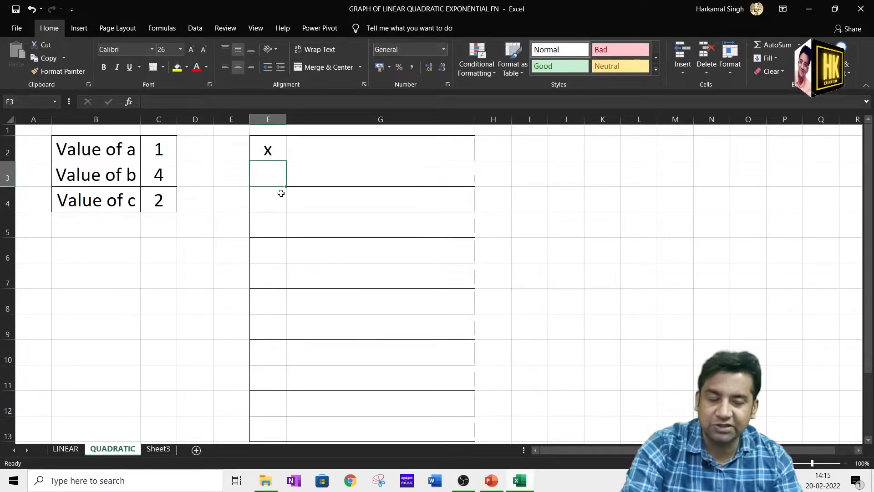
type("-")
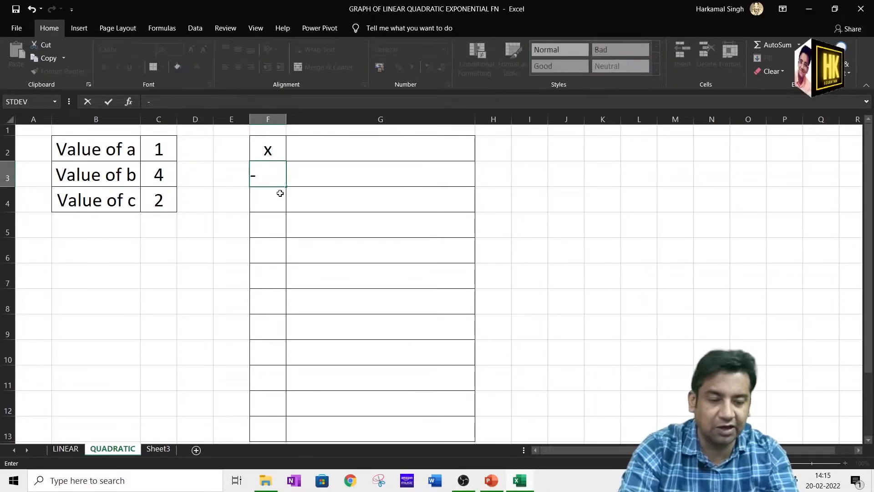
type("5")
left_click(279, 193)
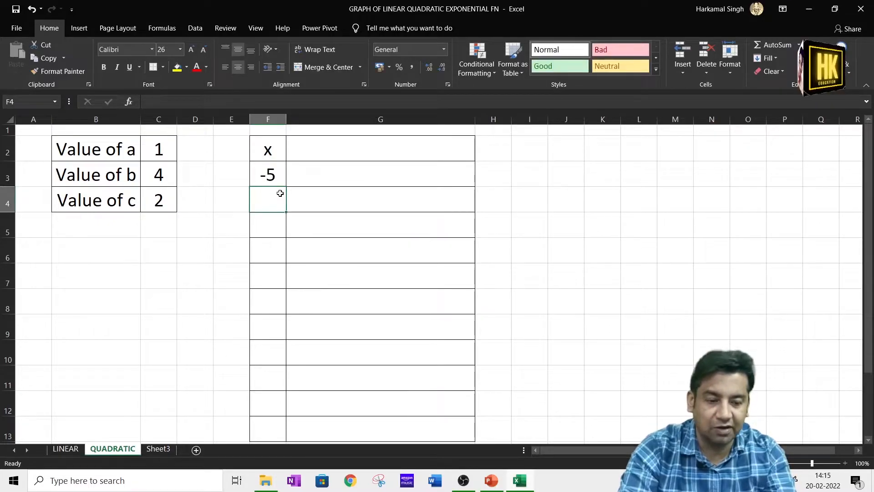
type("-4")
key("Return")
type("-3")
key("Return")
type("-2")
key("Return")
type("-")
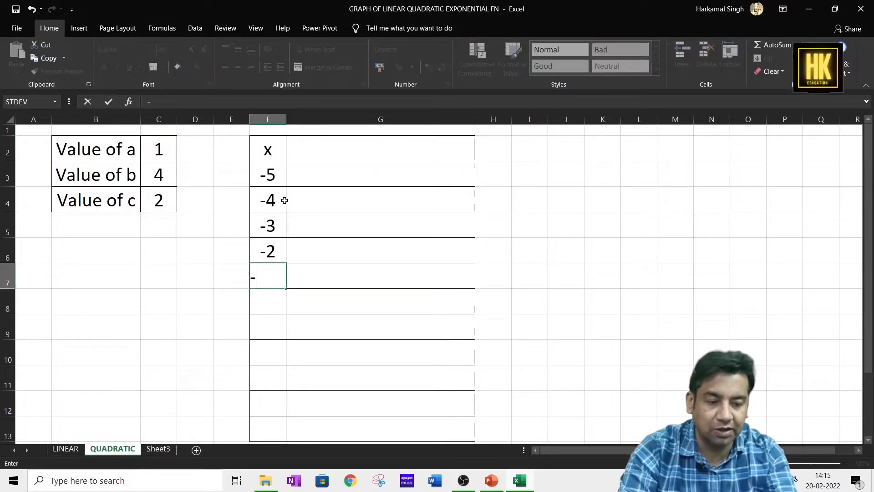
type("1")
key("Return")
type("0")
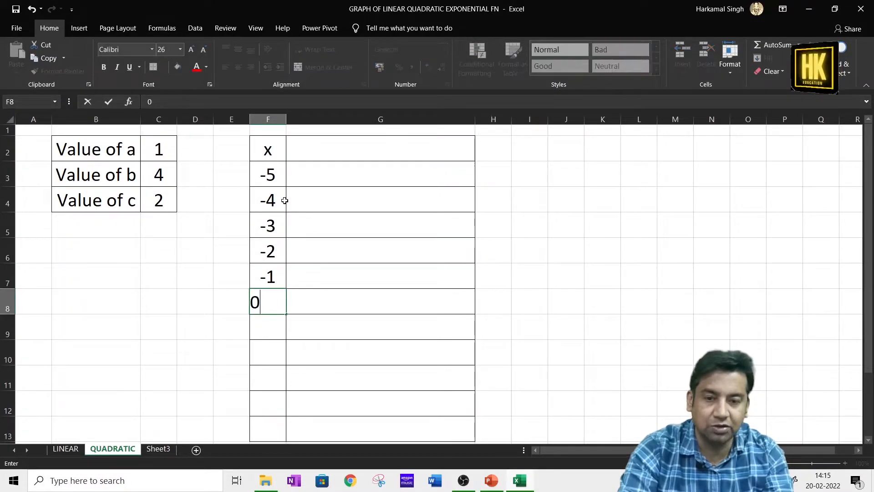
key("Return")
type("1")
key("Return")
type("2")
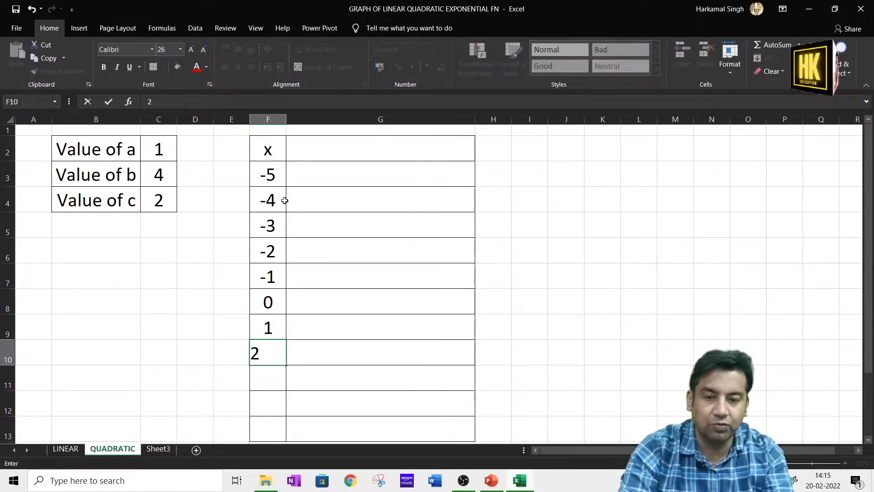
key("Return")
type("3")
key("Return")
type("4")
key("Return")
type("5")
key("Return")
- Enter the heading f(x)=x^2+4x+2 in G2, beside the x heading
left_click_drag(868, 255, 868, 246)
left_click(347, 160)
type("f(x)=")
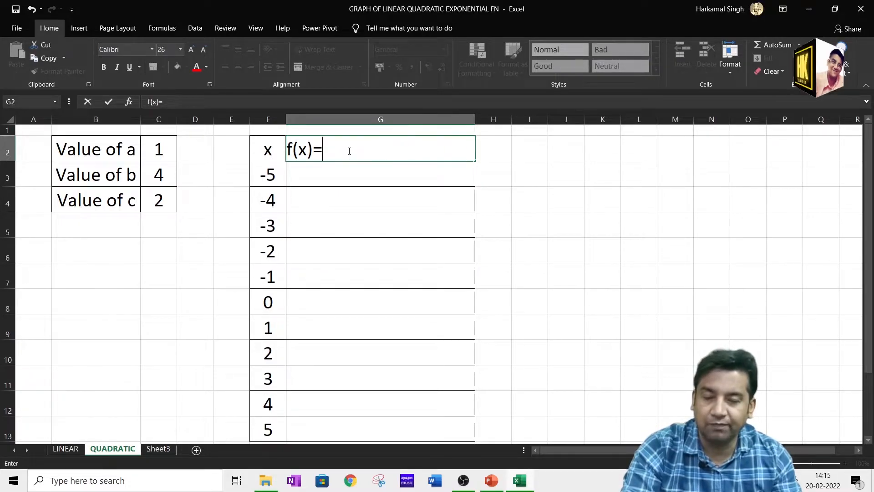
type("x^")
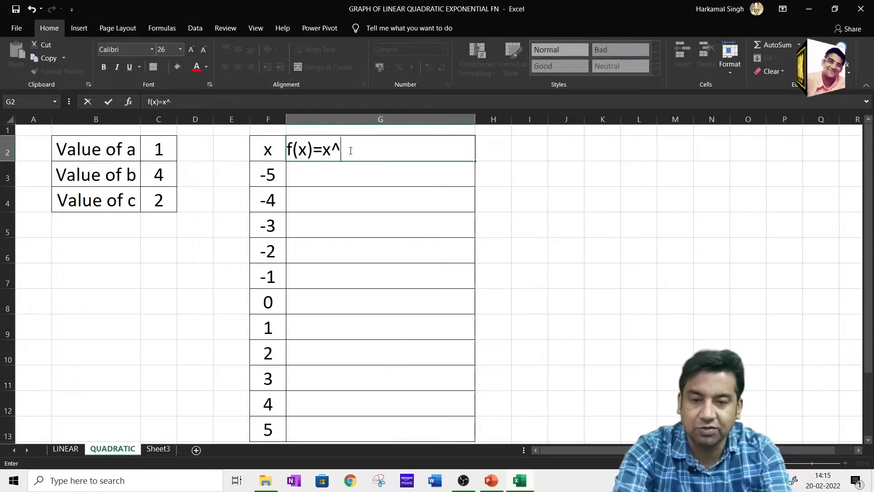
type("2+")
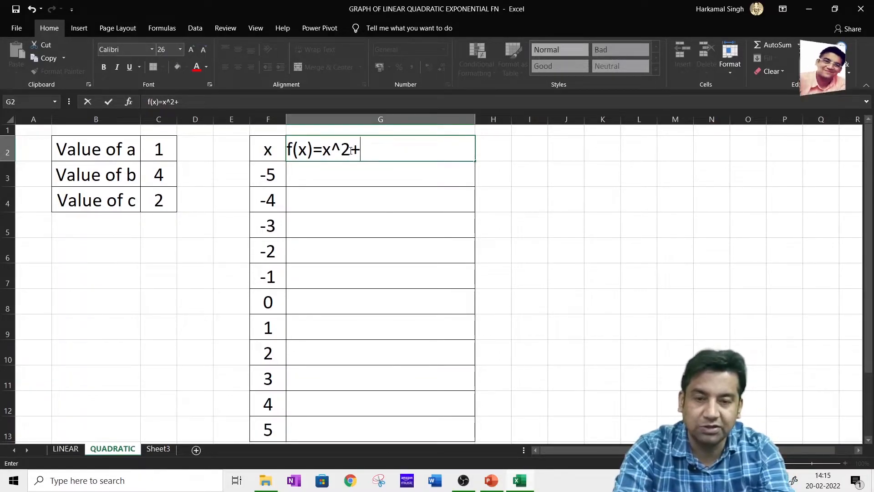
type("4x+")
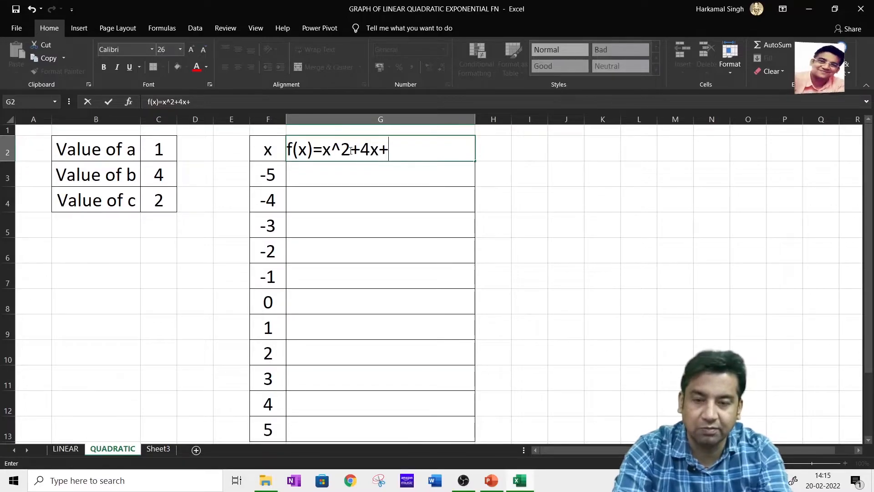
type("2")
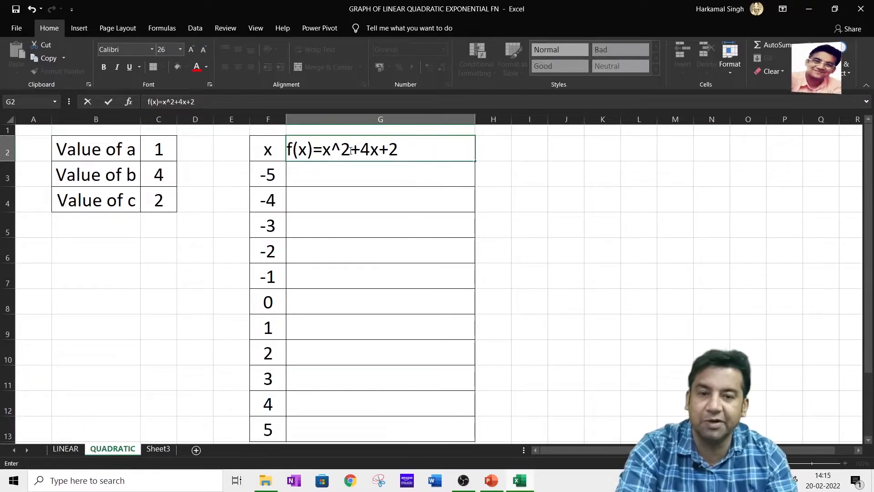
- Build the quadratic formula =C2*F3^2+C3*F3+C4 in G3, beside the first x value
key("BackSpace")
key("BackSpace")
key("BackSpace")
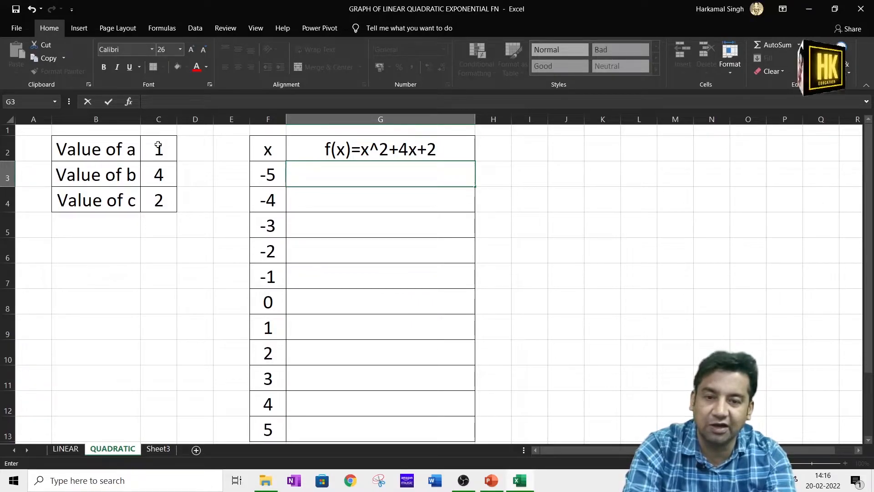
type("=")
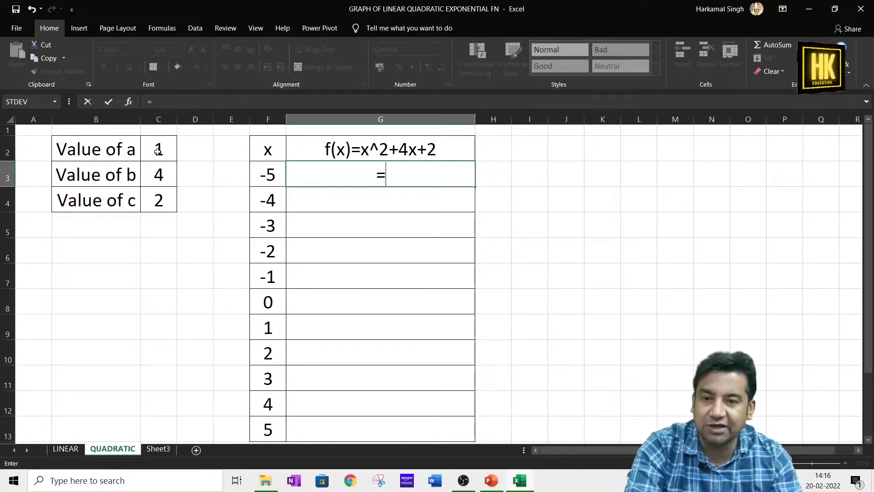
left_click(158, 150)
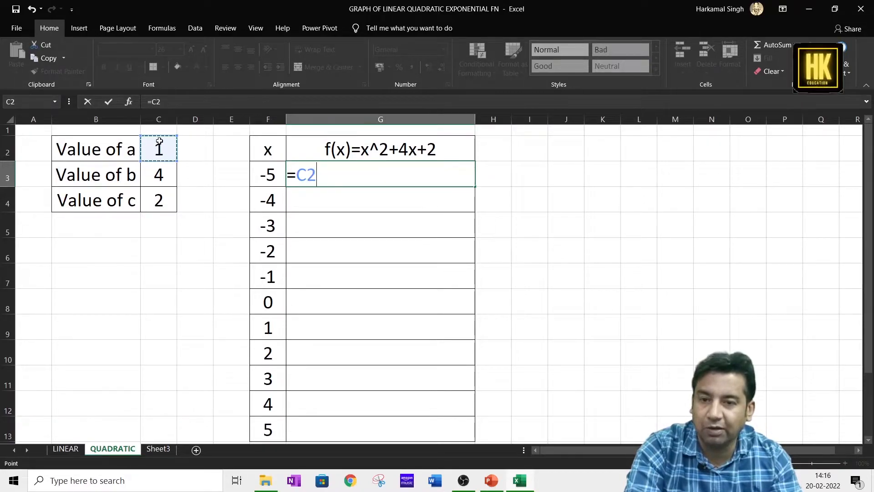
type("*")
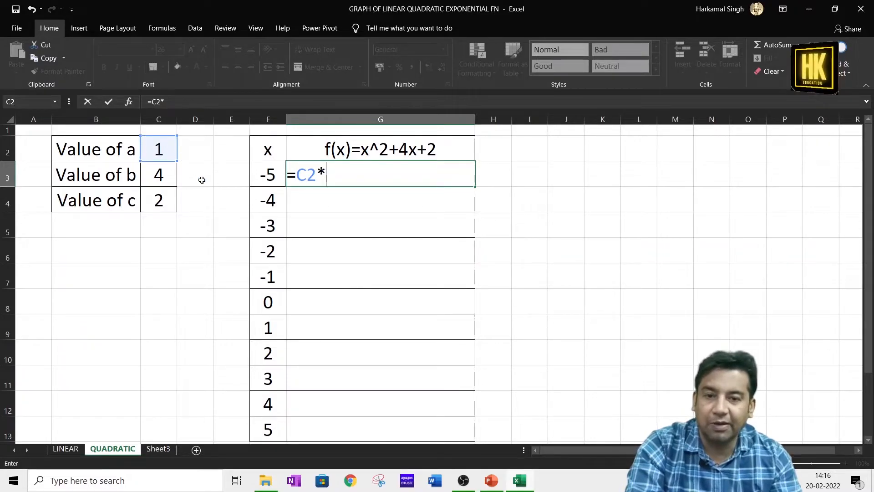
left_click(271, 177)
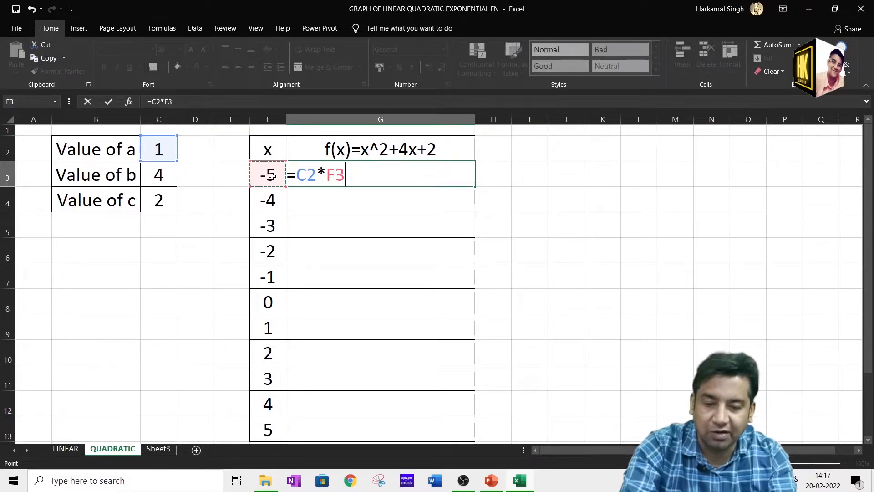
type("^2")
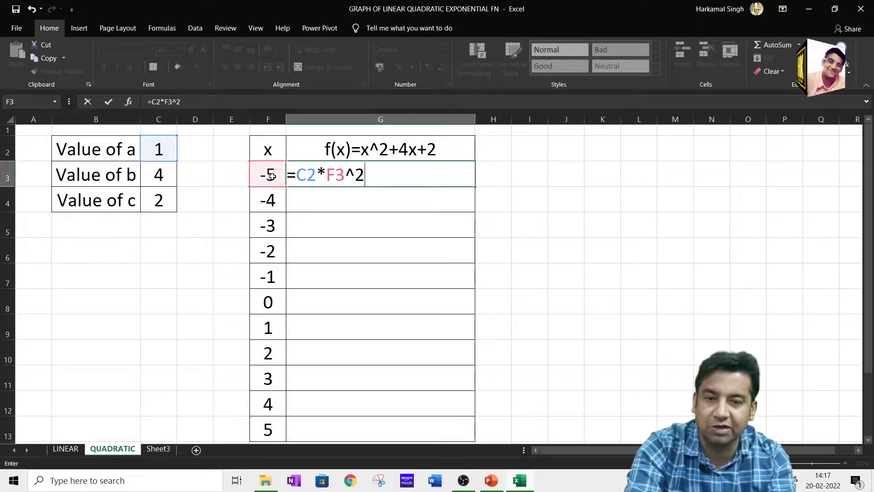
type("+")
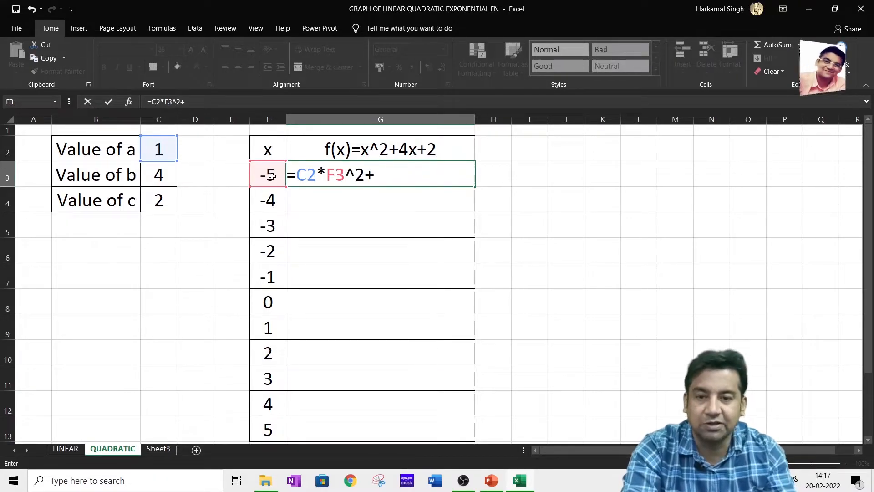
left_click(162, 182)
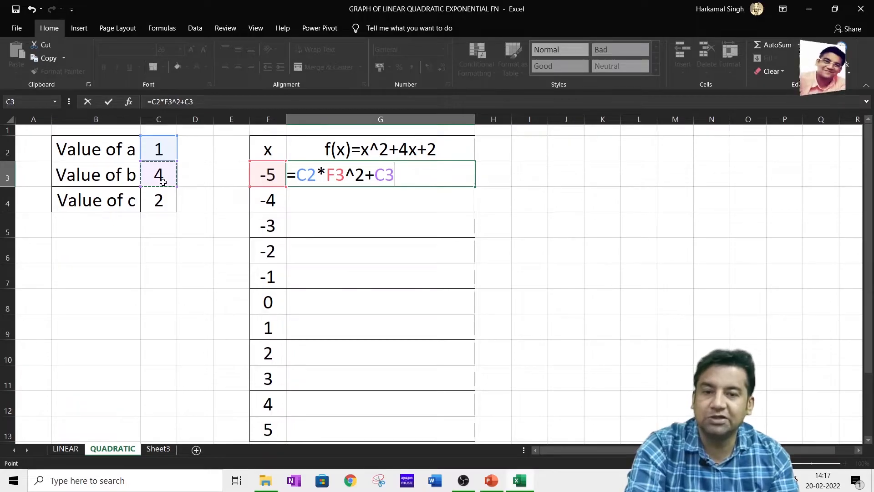
type("*")
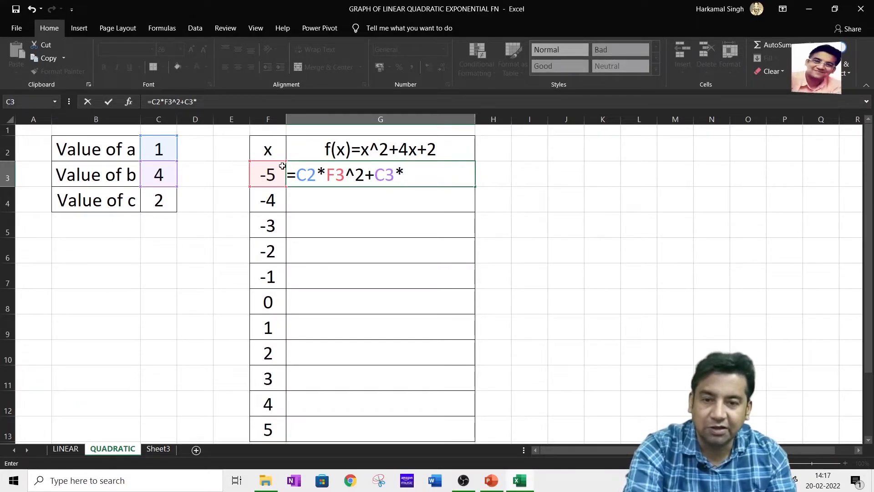
left_click(271, 174)
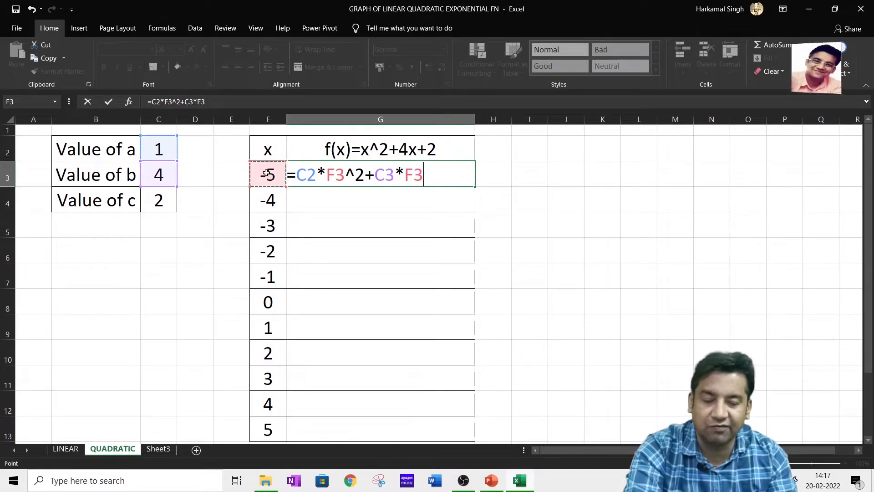
type("+")
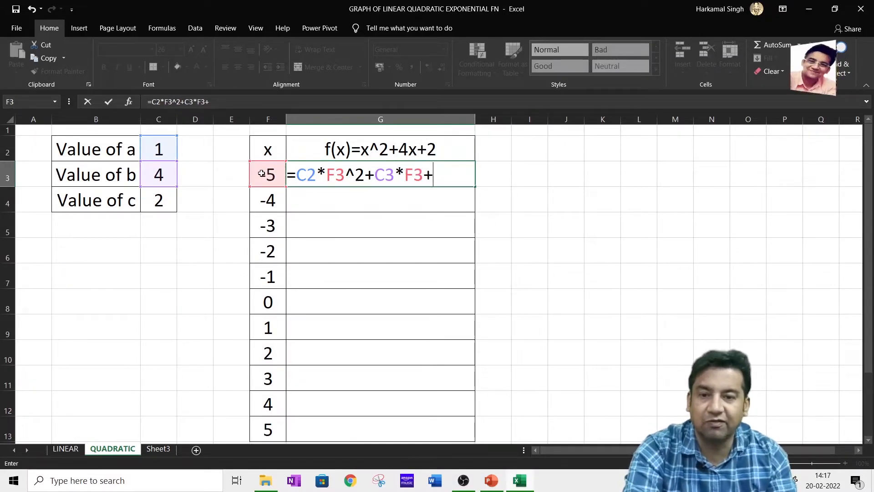
left_click(159, 201)
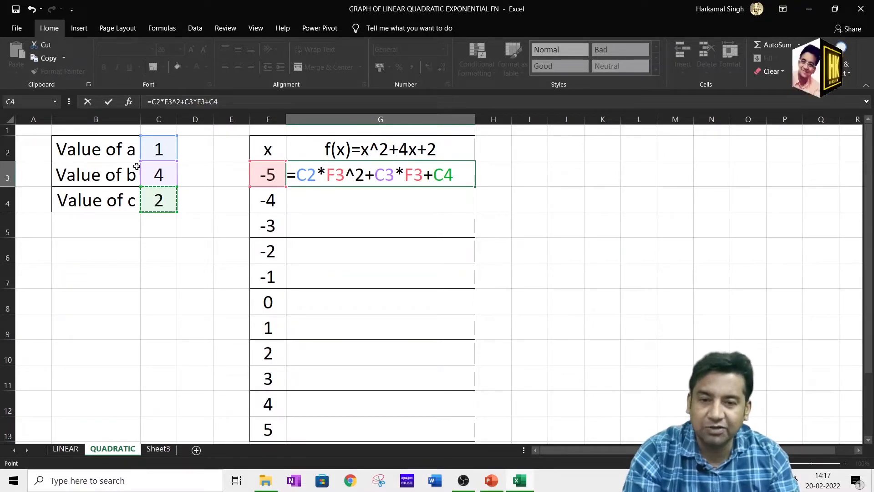
- Make the references to C2, C3 and C4 absolute in G3's formula, and fill the formula down through G13
left_click(315, 174)
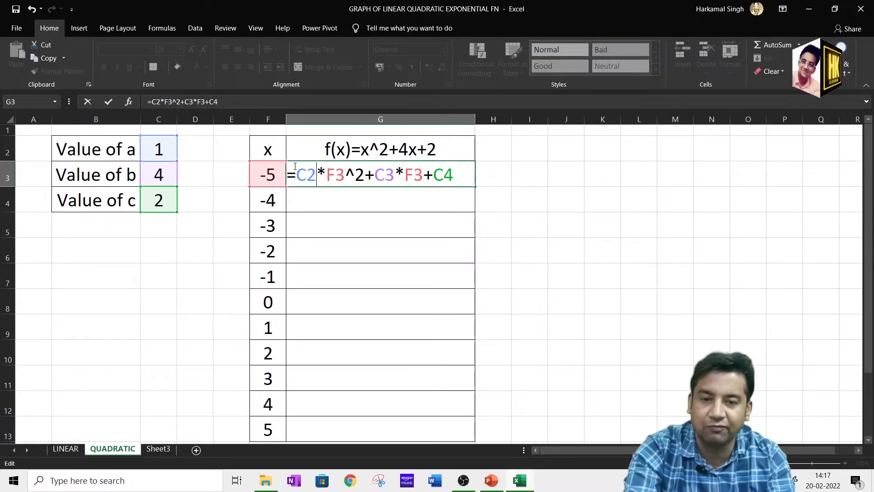
key("F4")
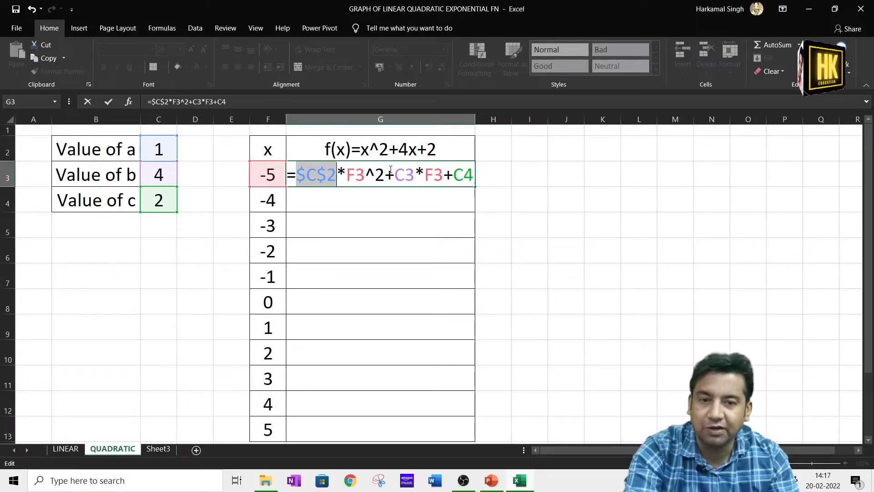
left_click(411, 175)
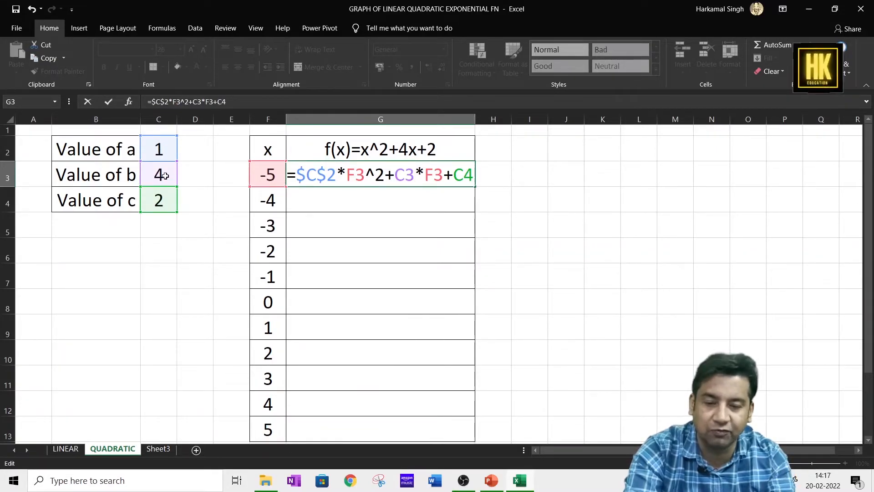
key("F4")
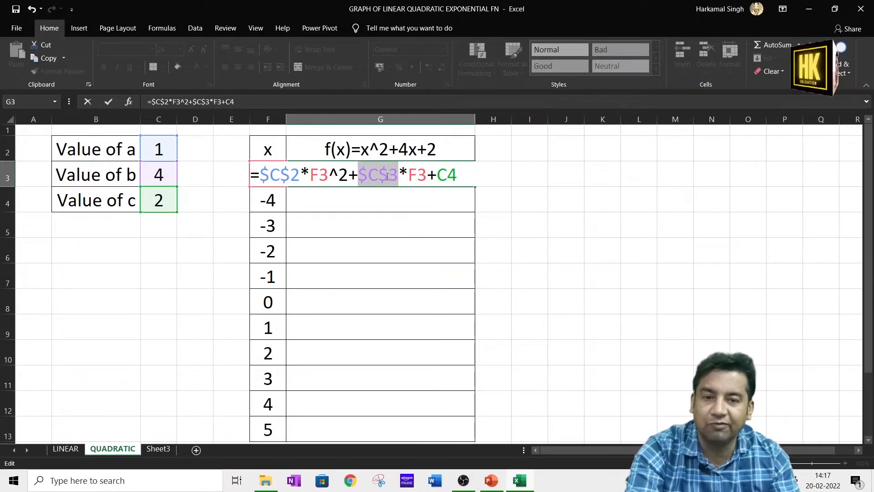
left_click(450, 176)
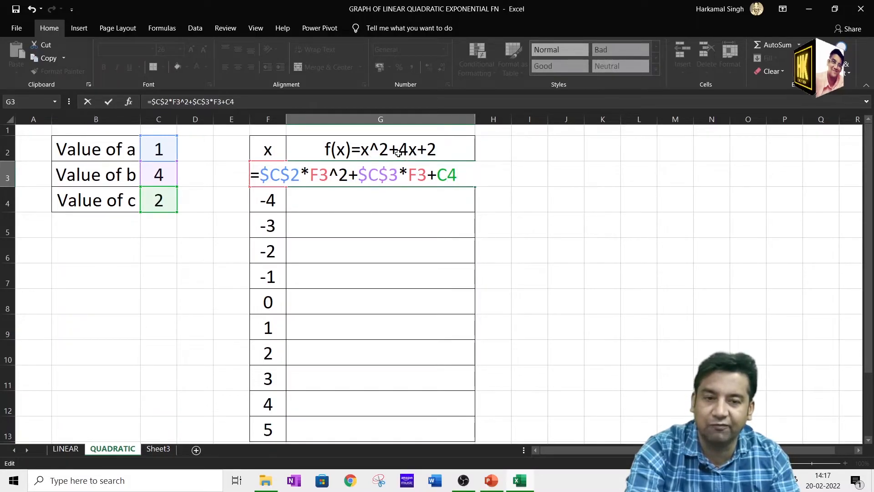
key("F4")
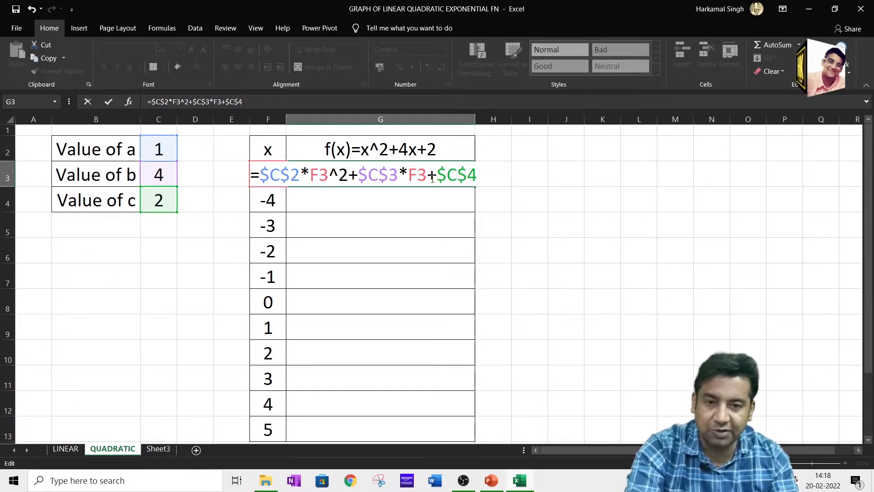
key("Return")
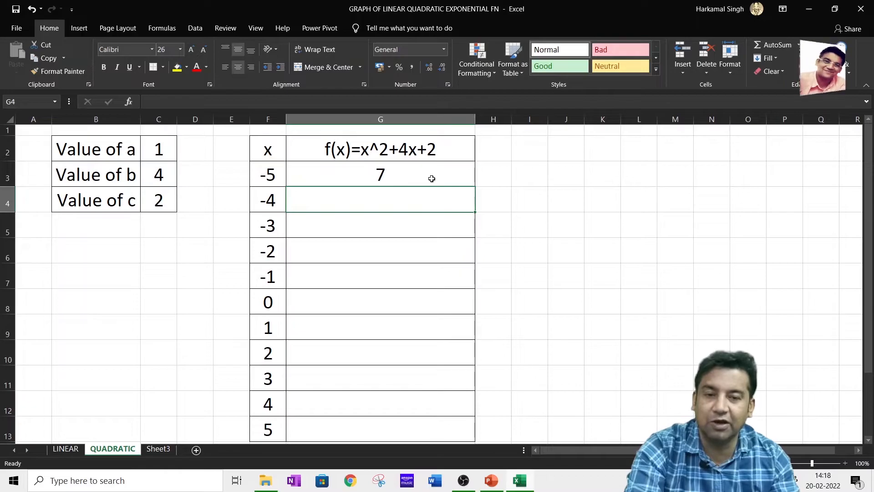
left_click(432, 179)
left_click_drag(475, 183, 482, 435)
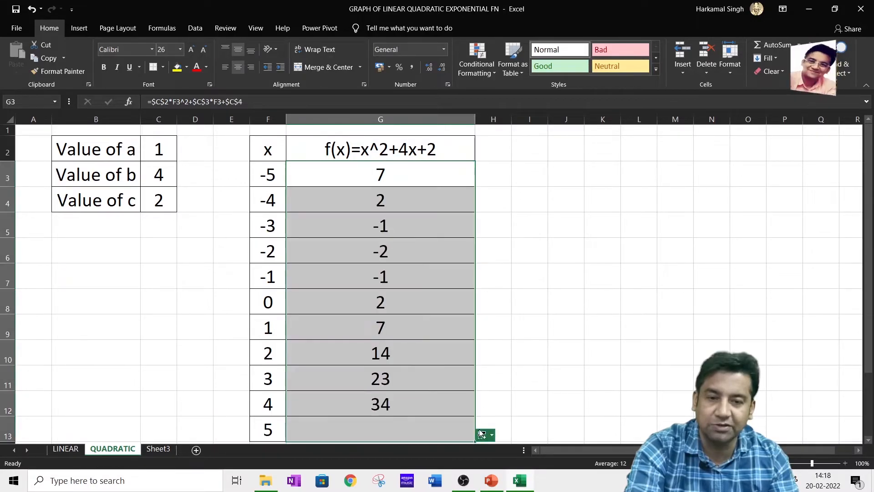
- Insert a scatter chart with smooth lines and no markers from the x and f(x) table, F2:G13
left_click_drag(268, 144, 419, 437)
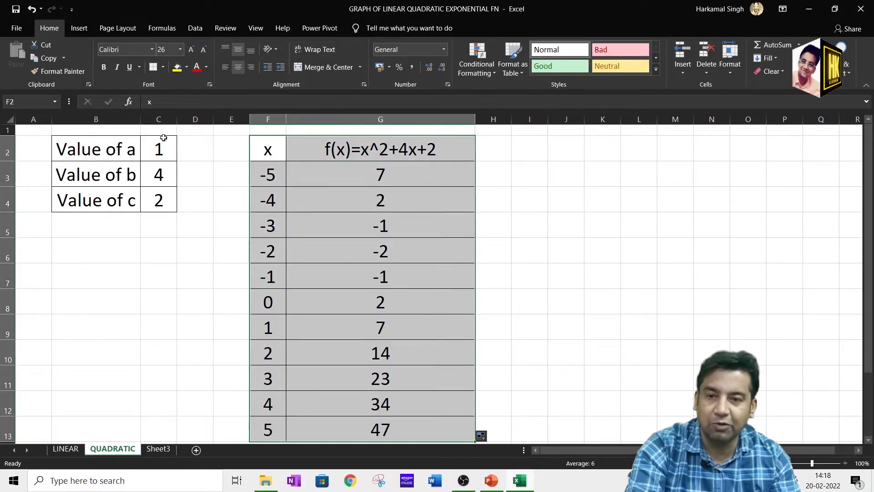
left_click(79, 28)
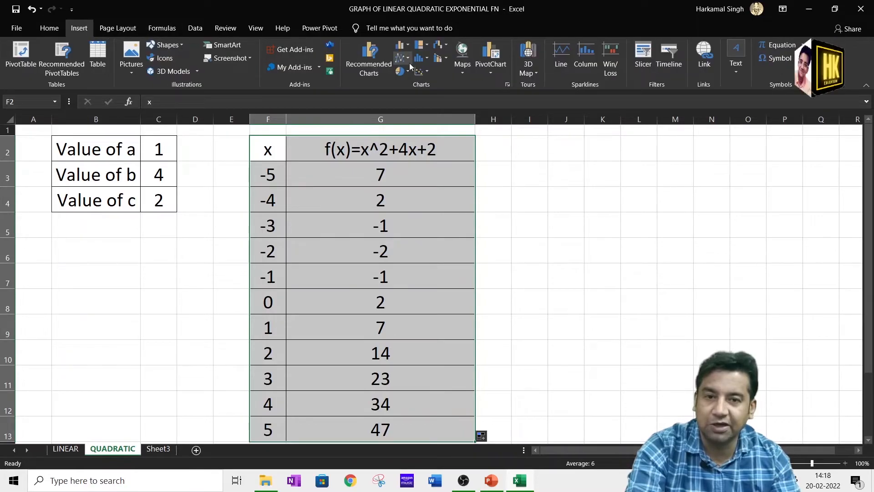
left_click(422, 71)
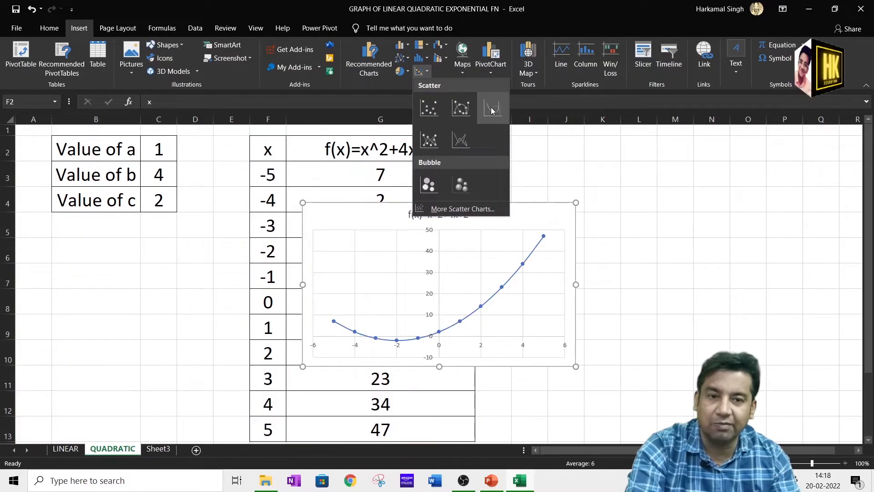
left_click(492, 109)
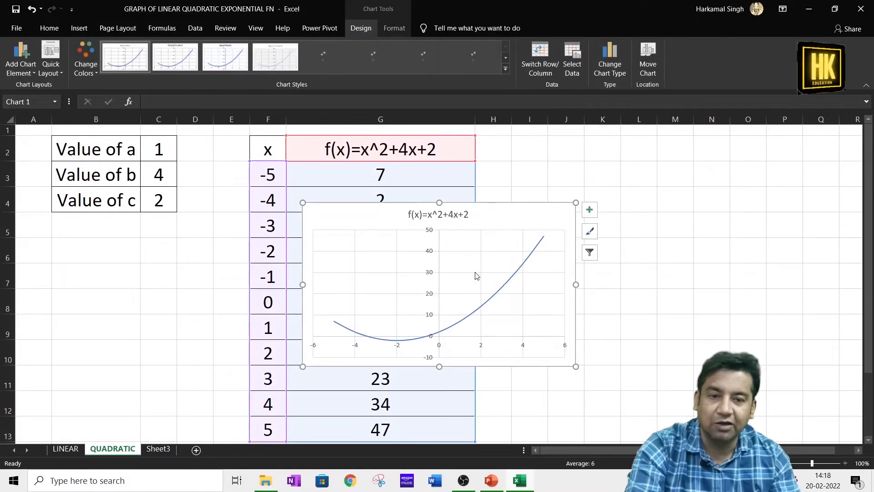
- Move the chart into the empty cells beside the f(x) column and give it the blue-background chart style
left_click_drag(487, 217, 680, 195)
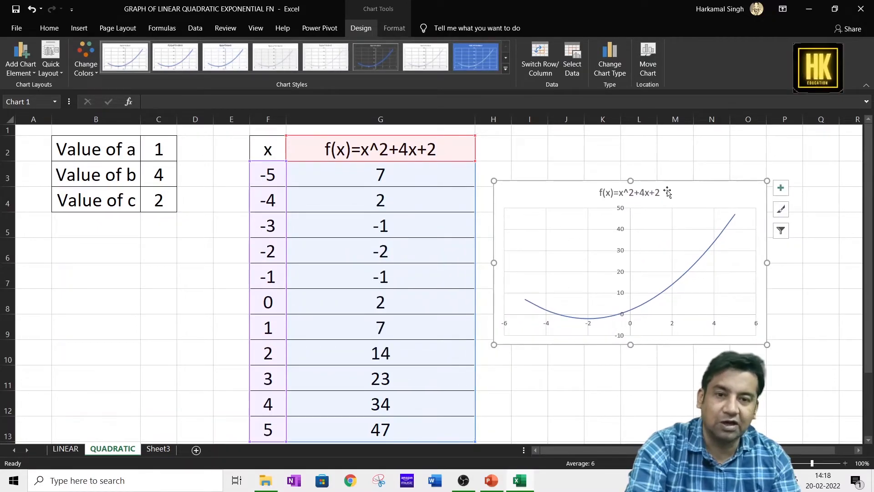
left_click(480, 66)
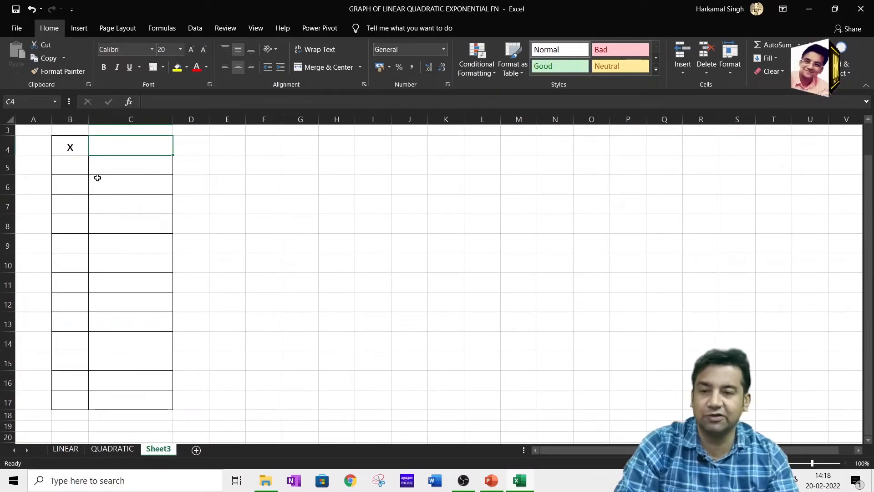
- On Sheet3, fill the x column B5:B17 with the whole numbers 1 to 13 and enter the heading f(x) in C4
left_click(68, 173)
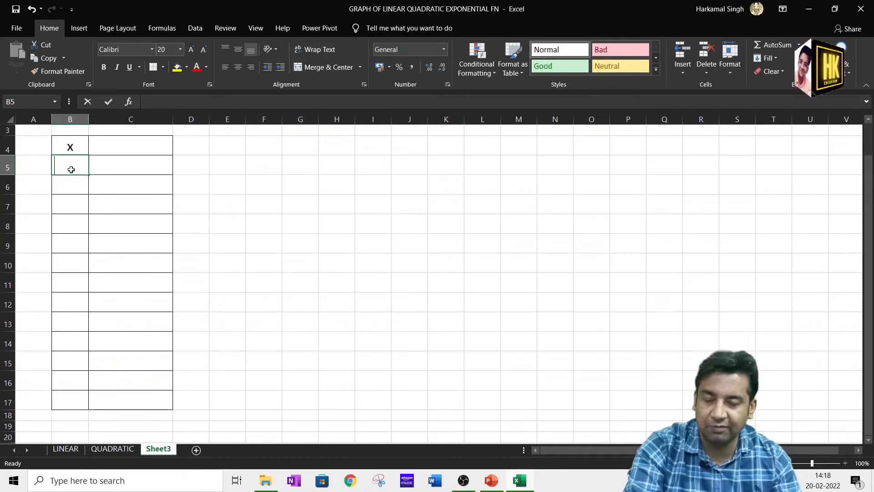
type("1")
key("Return")
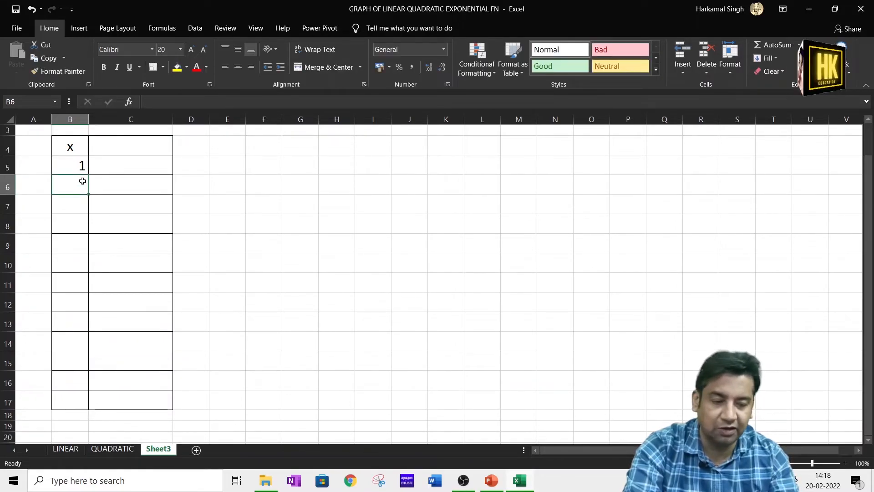
type("2")
key("Return")
type("3")
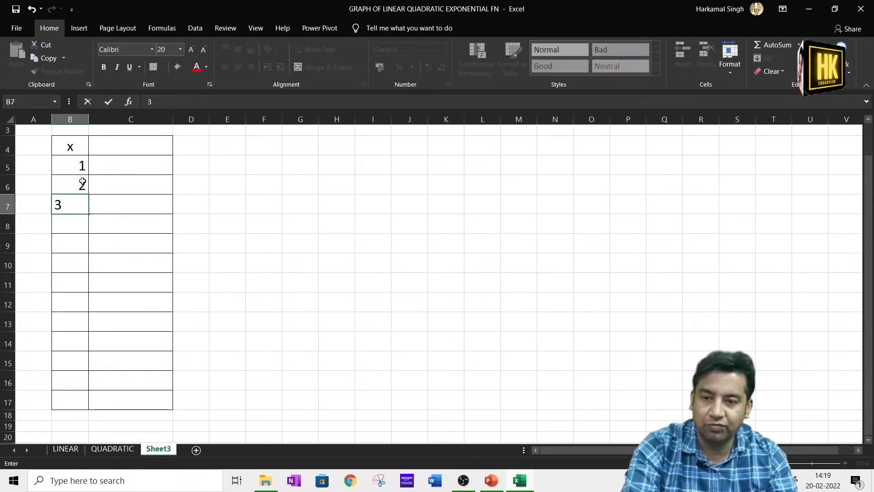
left_click_drag(76, 165, 91, 414)
left_click(112, 149)
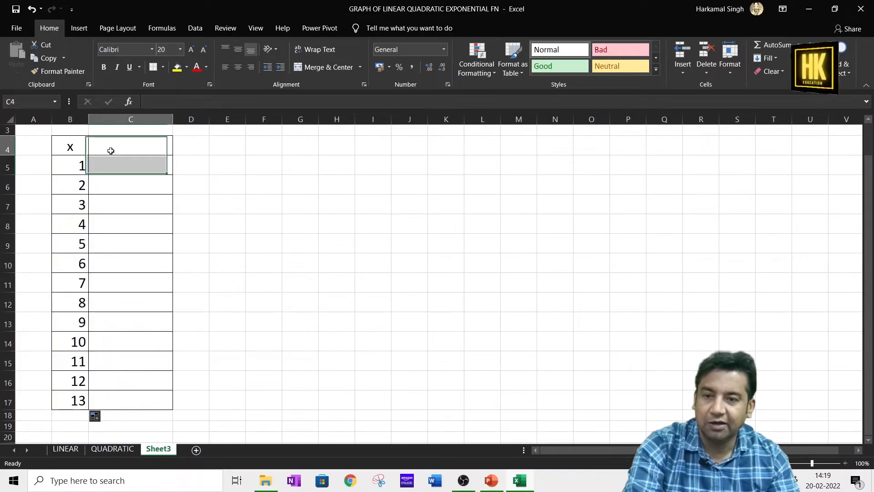
type("f(x)")
- Enter the exponential formula =EXP(B5) in C5, the first cell of the f(x) column
left_click(123, 166)
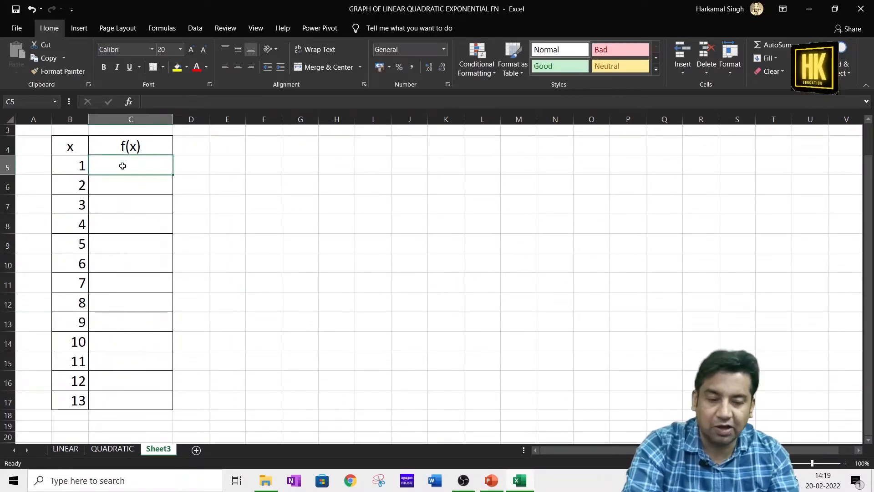
type("=")
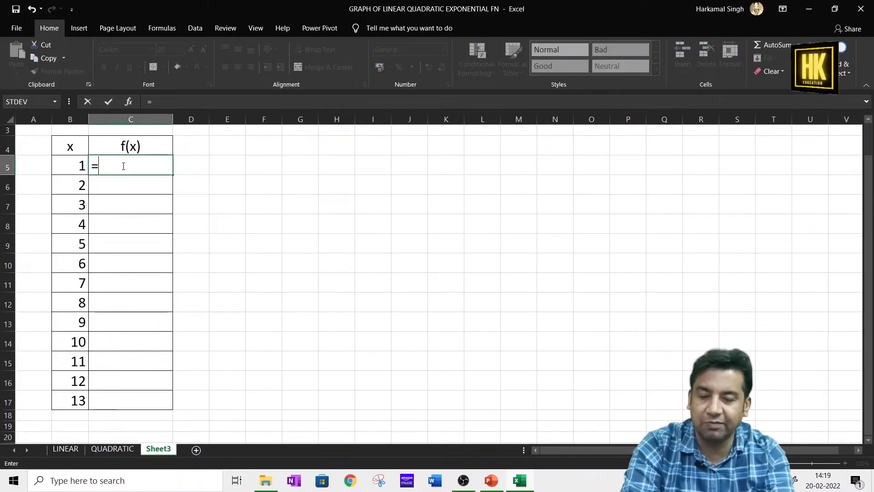
type("e")
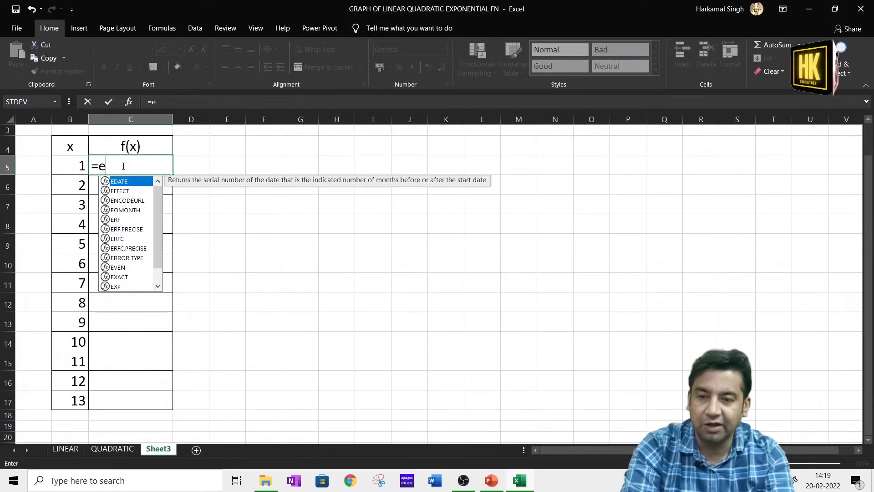
type("xp")
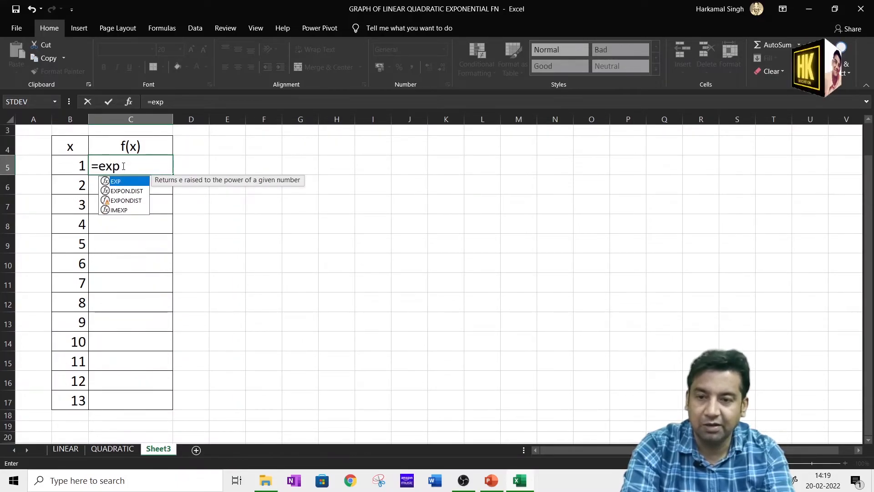
type("(")
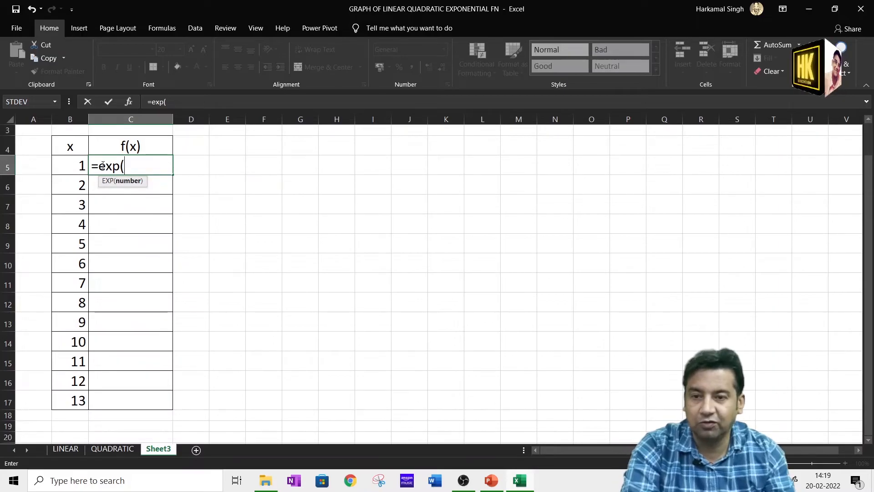
left_click(78, 164)
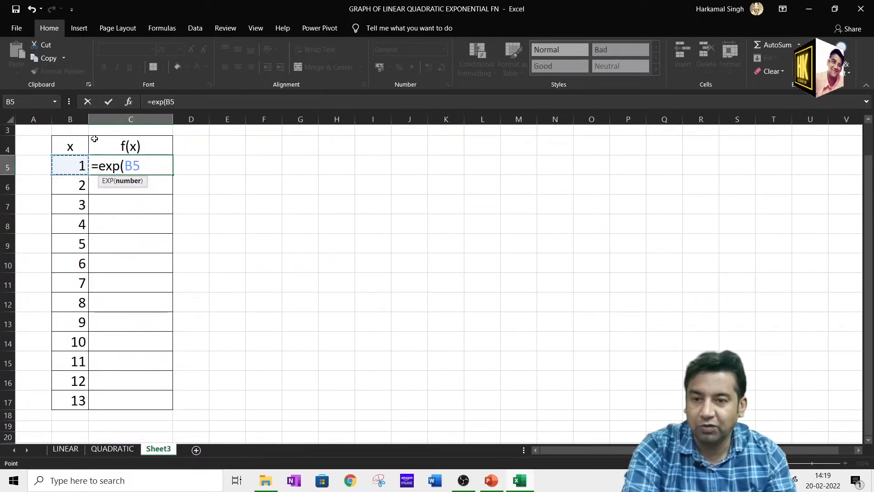
type(")")
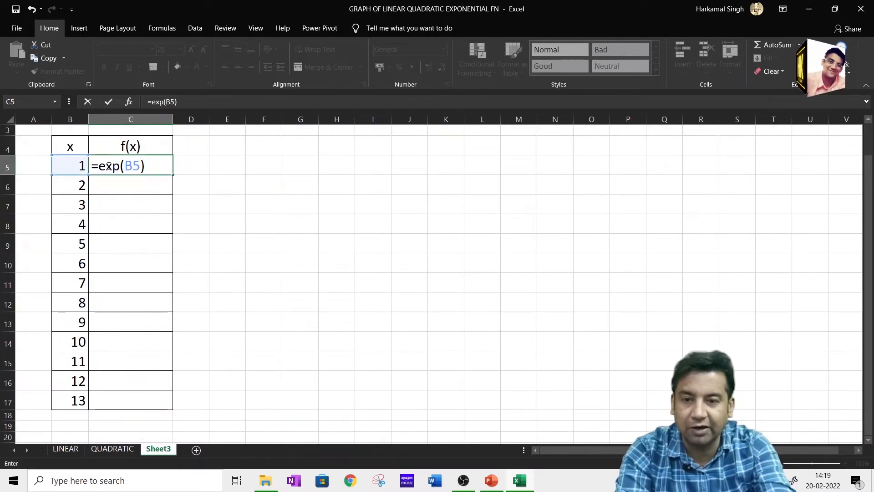
key("Return")
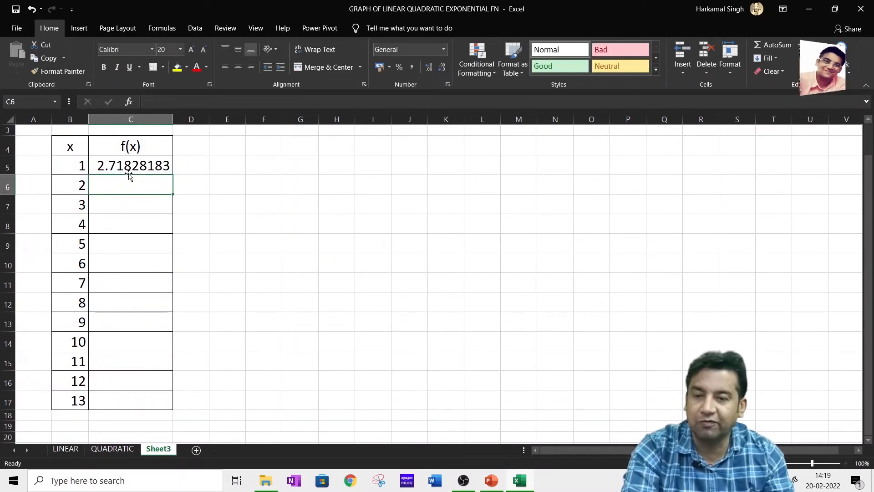
- Fill C5's EXP formula down the f(x) column through C17
left_click(157, 166)
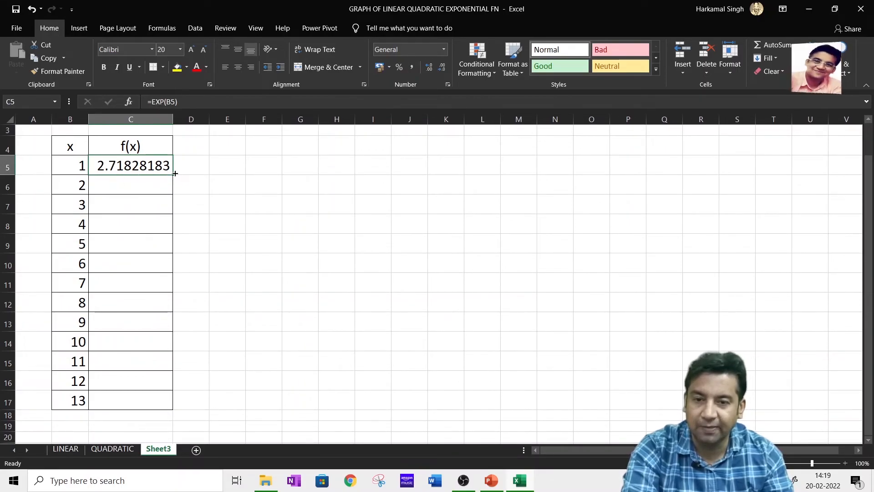
left_click_drag(171, 175, 158, 413)
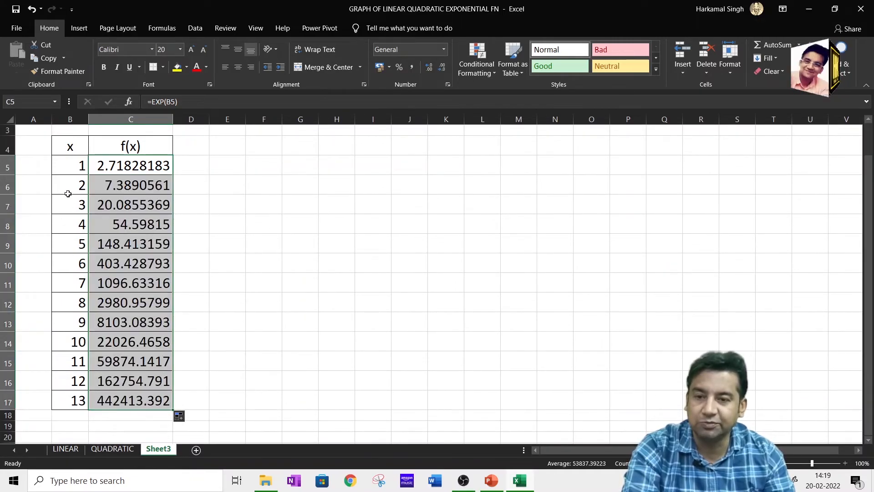
left_click(110, 206)
left_click(98, 223)
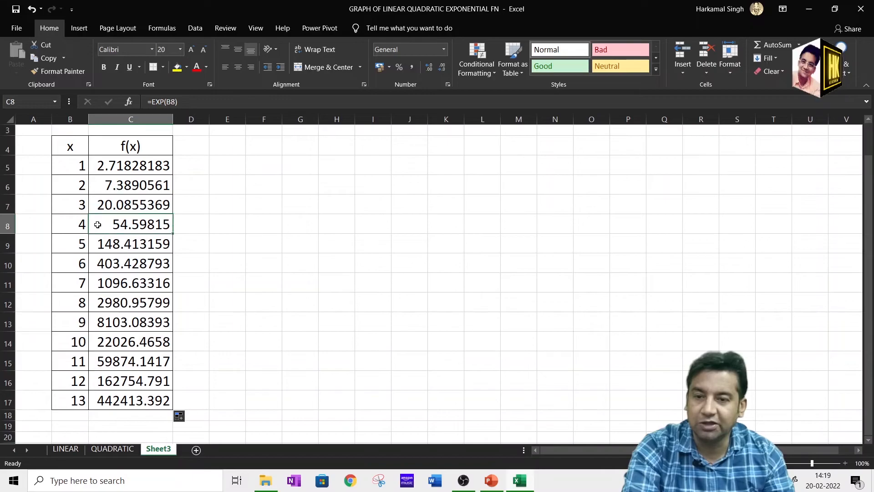
- Insert a scatter chart with smooth lines and markers from the x and f(x) table, B4:C17
left_click_drag(69, 149, 169, 403)
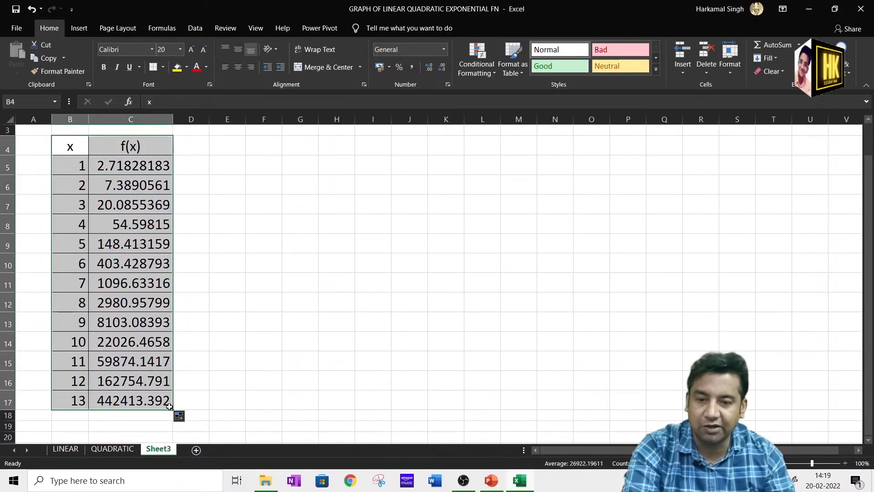
left_click(238, 49)
left_click(73, 31)
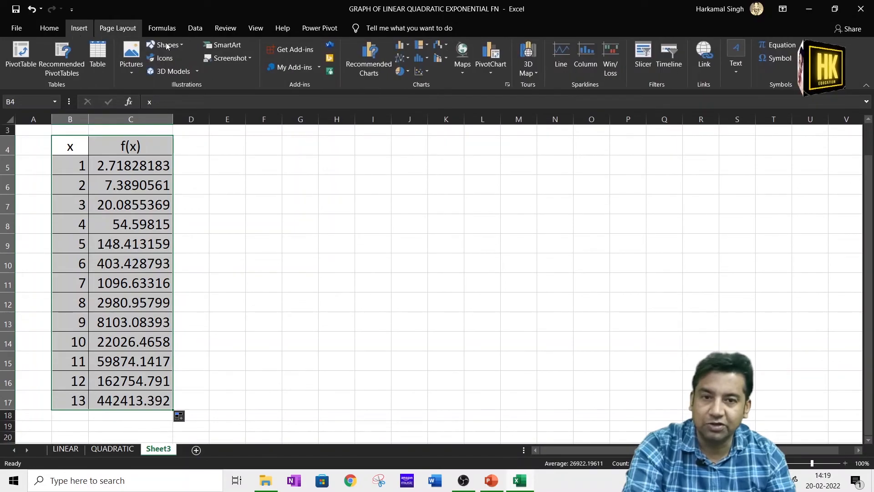
left_click(422, 72)
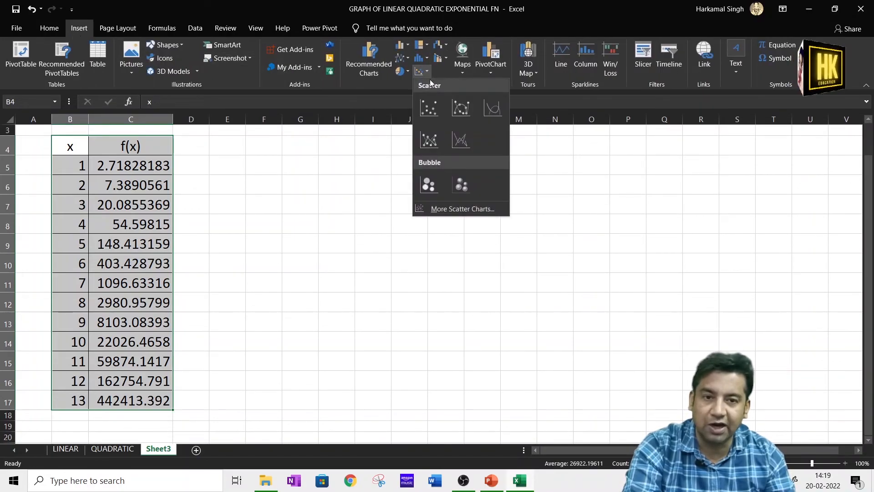
left_click(459, 111)
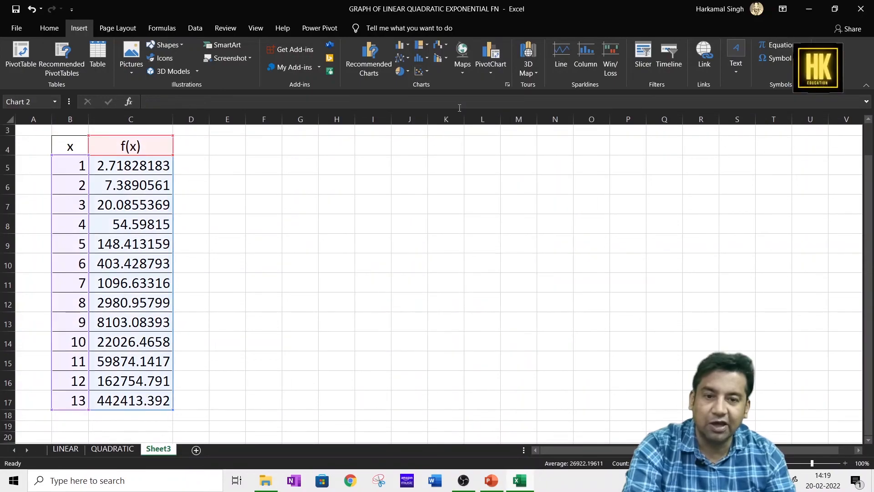